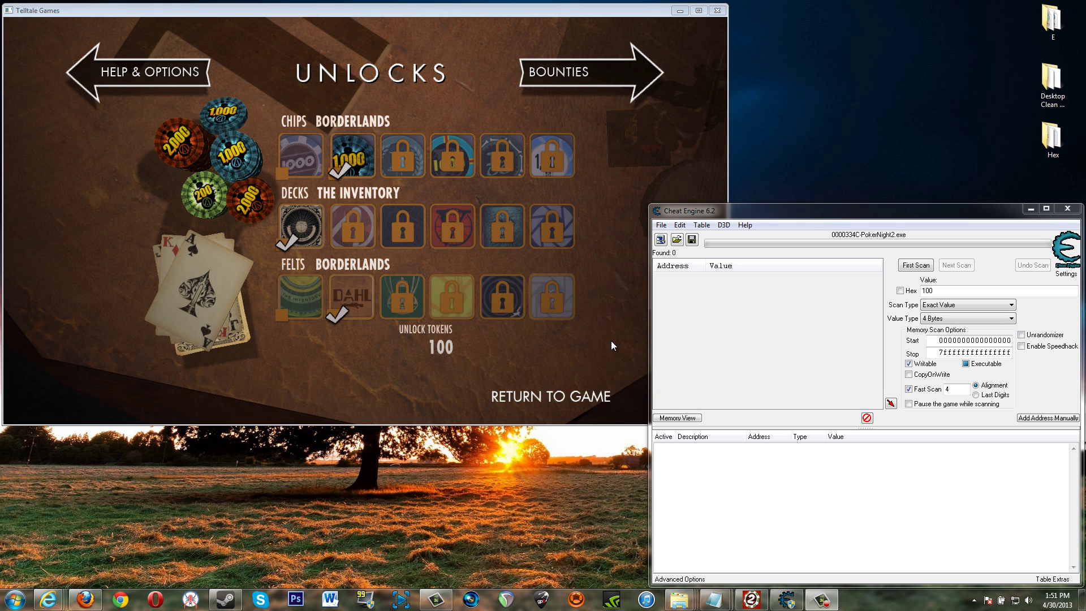
Step: Select Cheat Engine's Value field, which holds 100, the game's current unlock token count
{"action": "left_click", "coordinate": [927, 292]}
Step: Attach Cheat Engine to PokerNight2.exe from the process list
{"action": "left_click", "coordinate": [660, 240]}
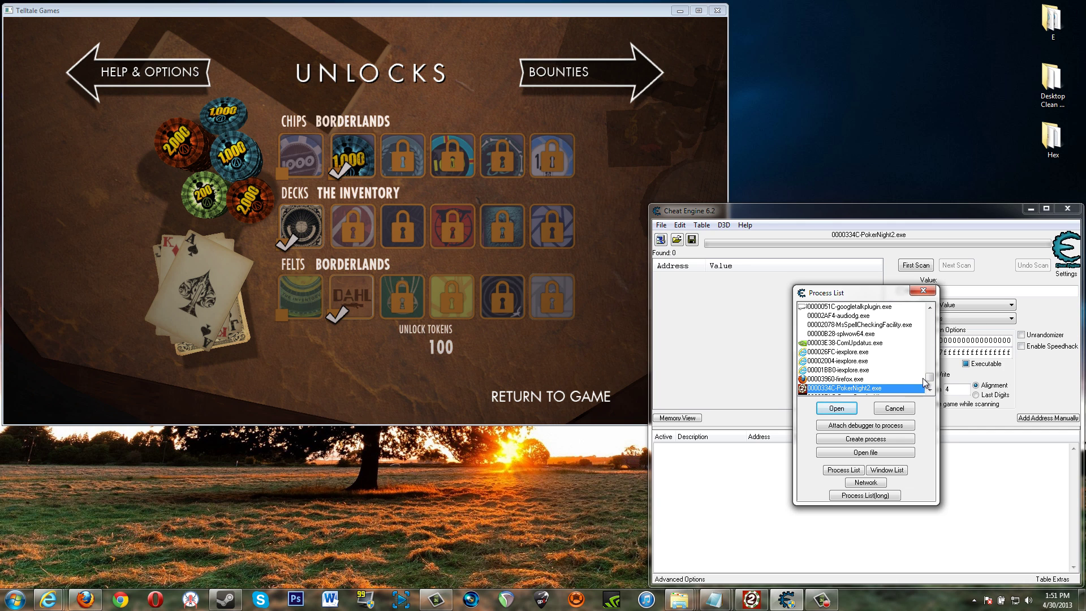
{"action": "scroll", "coordinate": [930, 380], "scroll_direction": "down", "scroll_amount": 2}
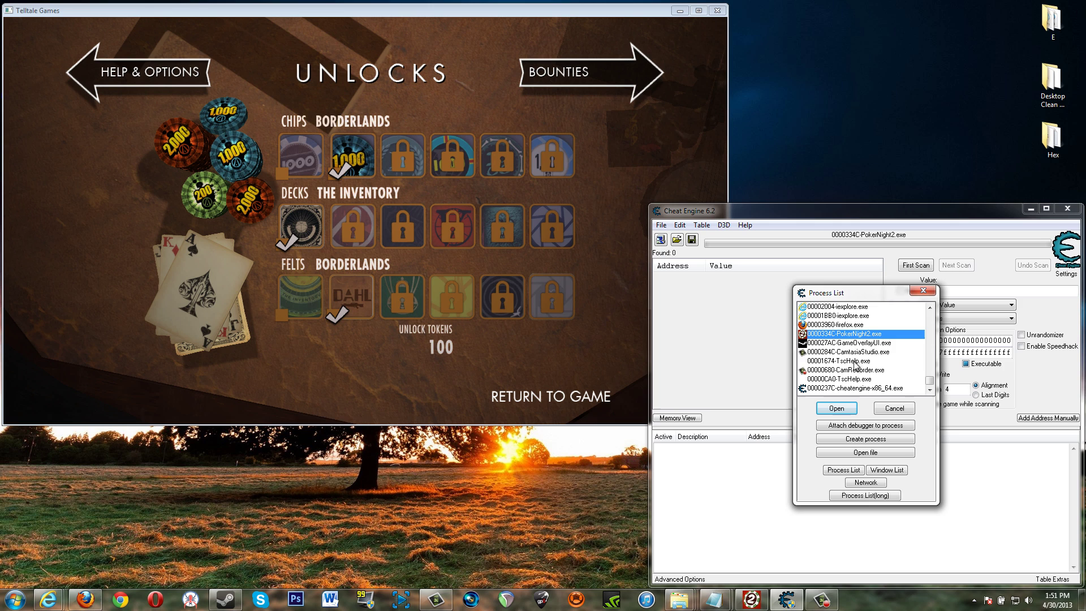
{"action": "double_click", "coordinate": [868, 335]}
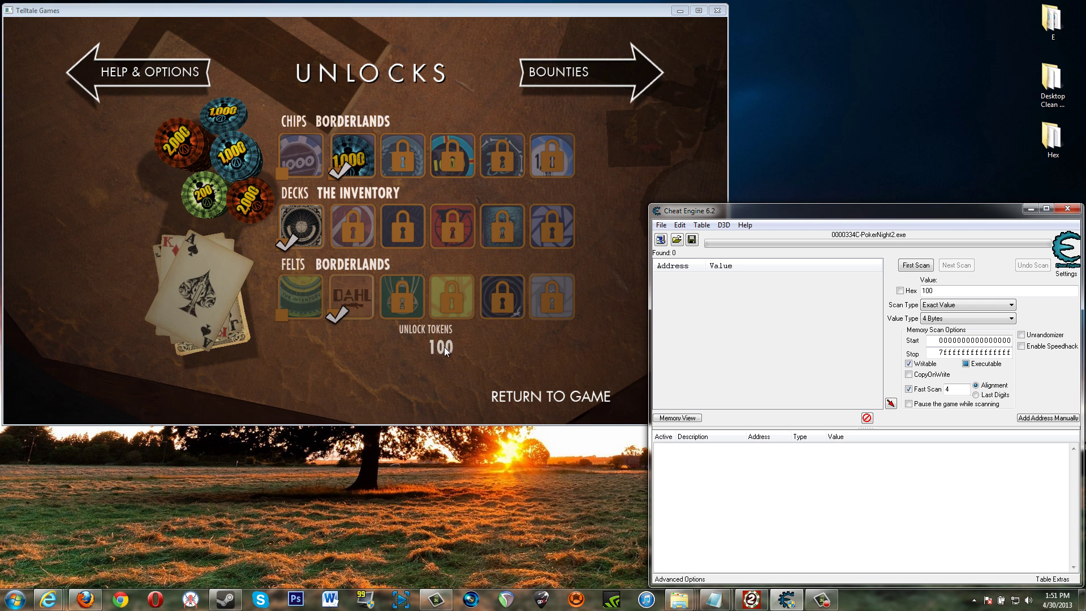
Step: Run a First Scan for the exact 4-byte value 100, finding 3,637 addresses
{"action": "left_click_drag", "start_coordinate": [970, 291], "coordinate": [905, 294]}
{"action": "left_click", "coordinate": [920, 266]}
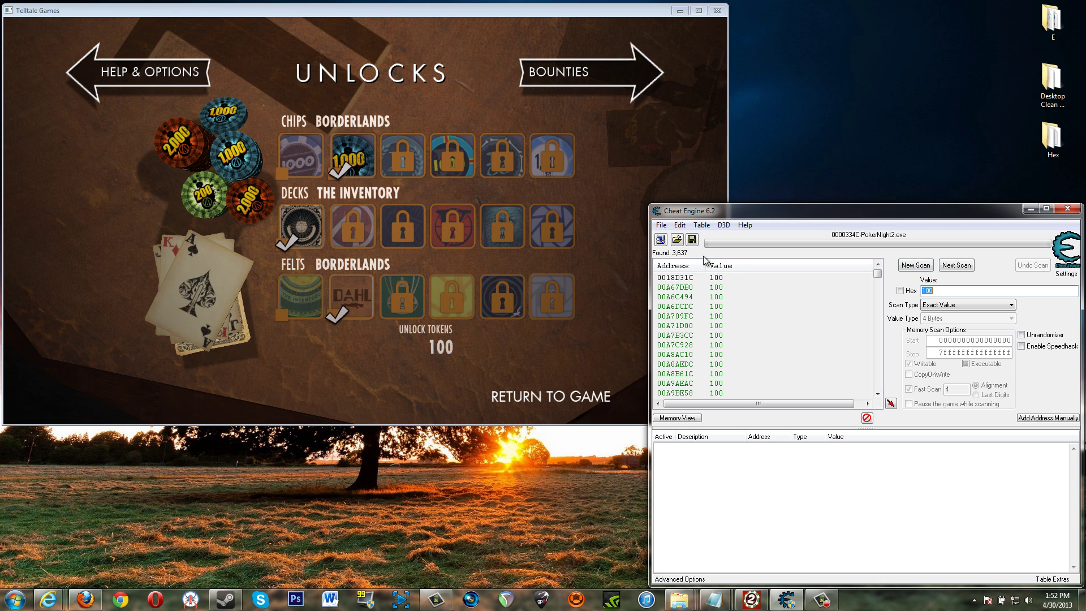
{"action": "left_click_drag", "start_coordinate": [879, 274], "coordinate": [467, 346]}
Step: Buy the 40-token Borderlands deck in the game, leaving 60 unlock tokens
{"action": "left_click", "coordinate": [469, 15]}
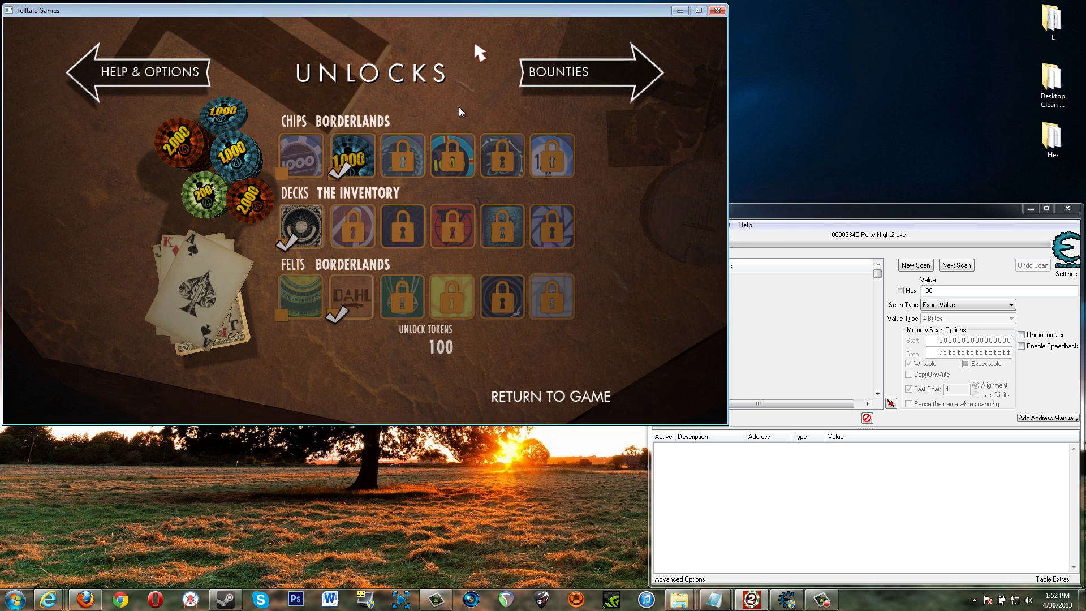
{"action": "left_click", "coordinate": [355, 226]}
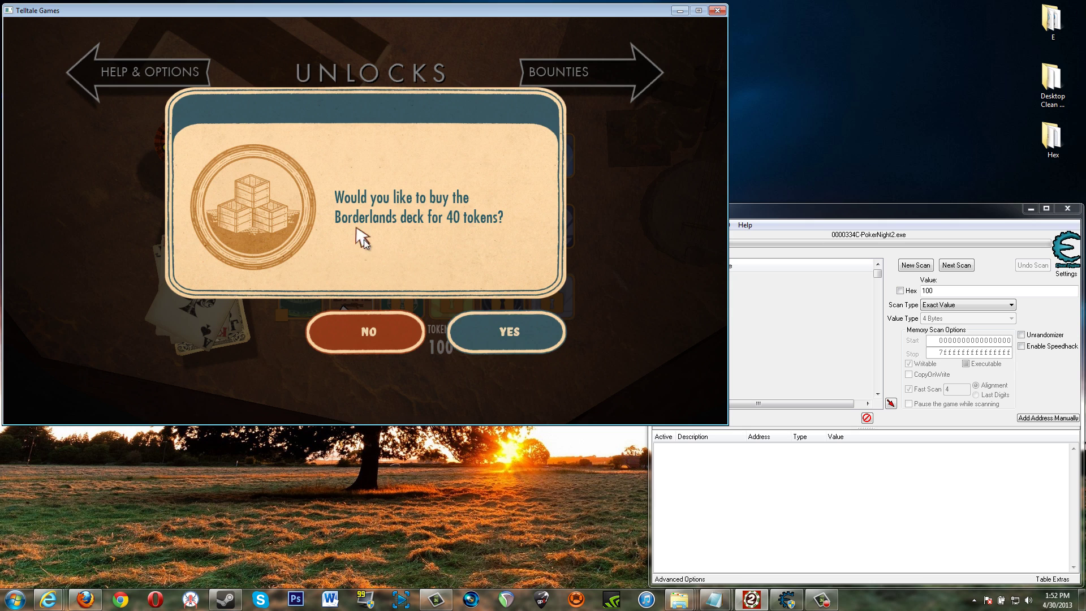
{"action": "left_click", "coordinate": [497, 332]}
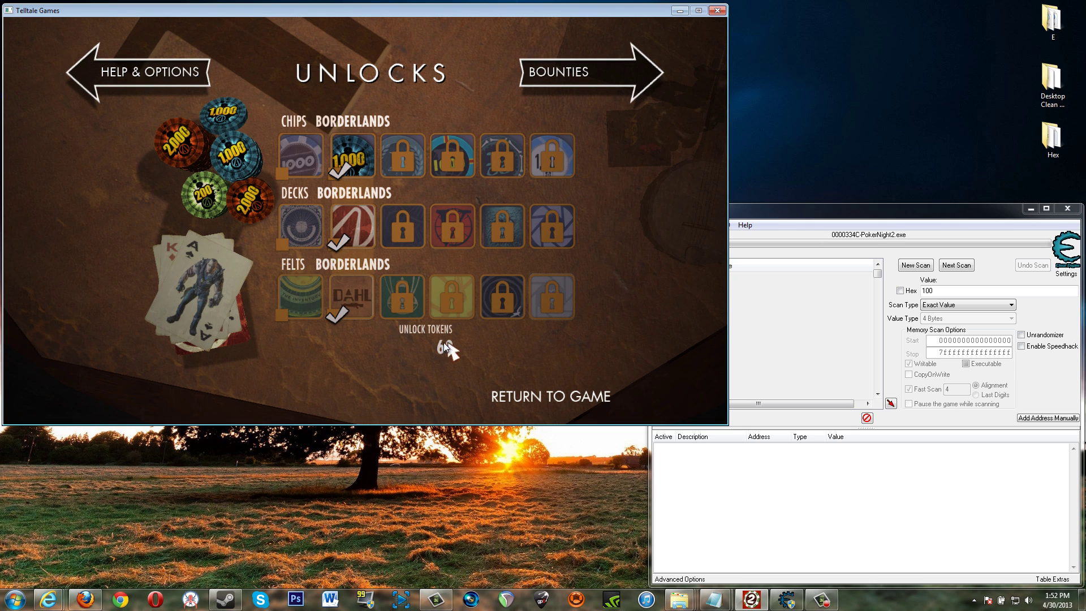
Step: Next Scan for 60 and add the single match, 1F700C5C, to the cheat table
{"action": "left_click", "coordinate": [789, 219]}
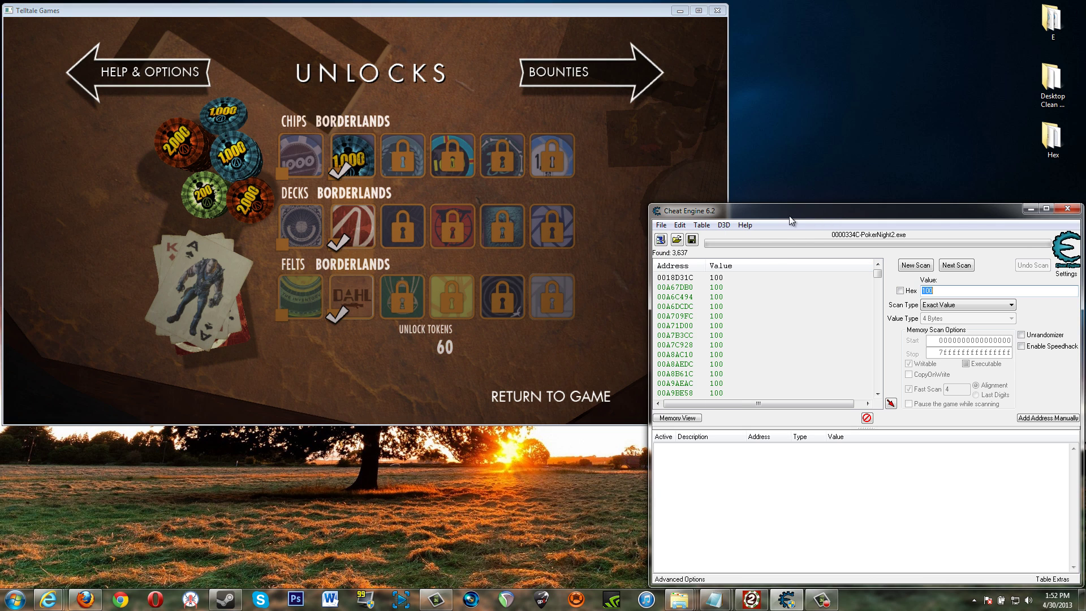
{"action": "left_click_drag", "start_coordinate": [951, 290], "coordinate": [920, 290]}
{"action": "type", "text": "60"}
{"action": "left_click", "coordinate": [959, 266]}
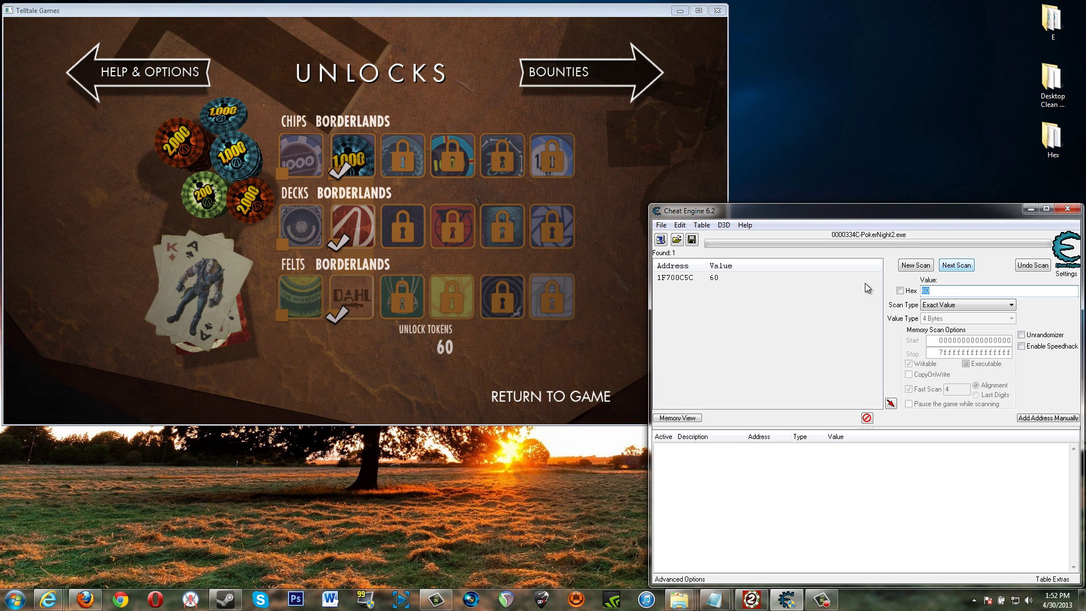
{"action": "left_click", "coordinate": [684, 277]}
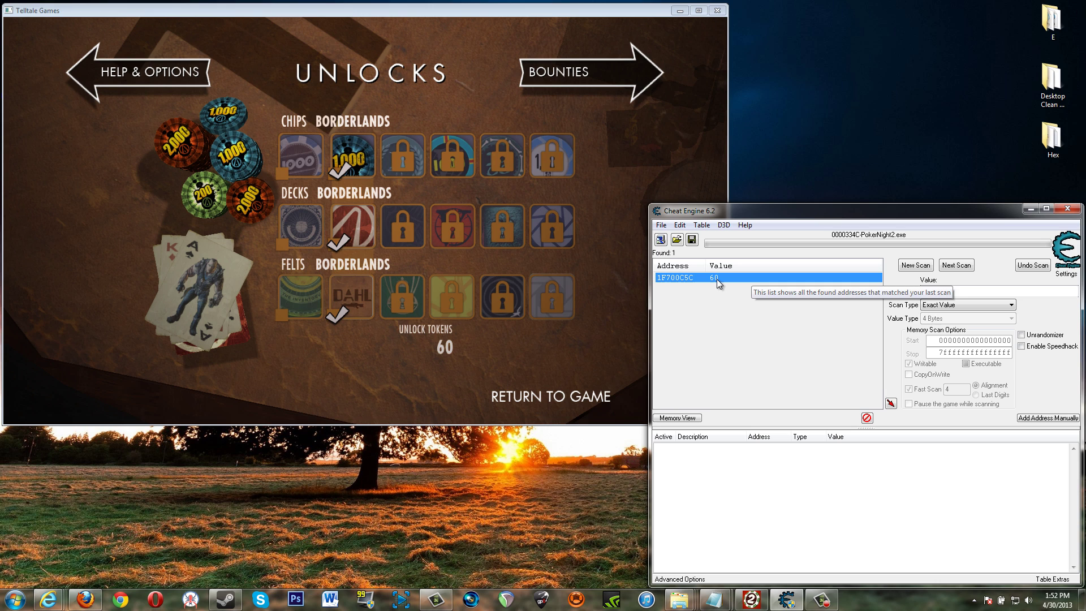
{"action": "left_click", "coordinate": [890, 404]}
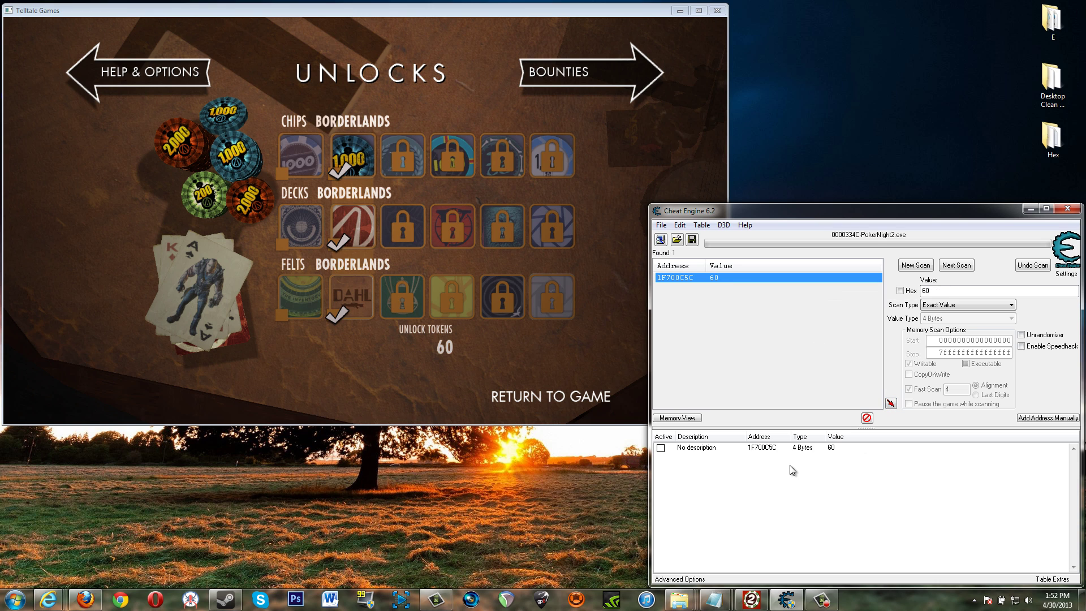
Step: Change the stored value at address 1F700C5C to 200
{"action": "double_click", "coordinate": [832, 448]}
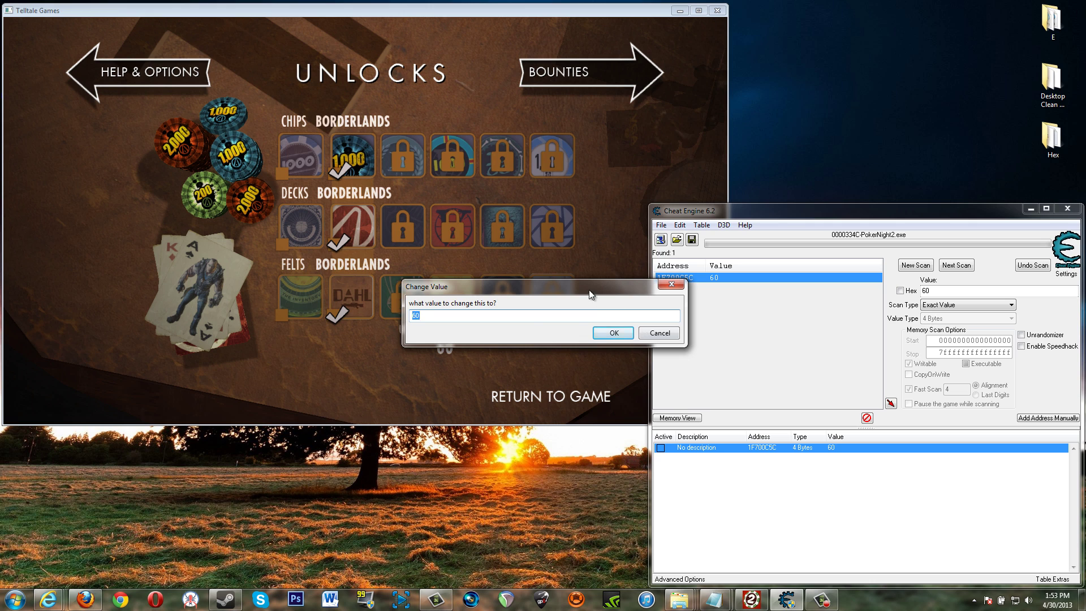
{"action": "left_click_drag", "start_coordinate": [599, 290], "coordinate": [855, 371]}
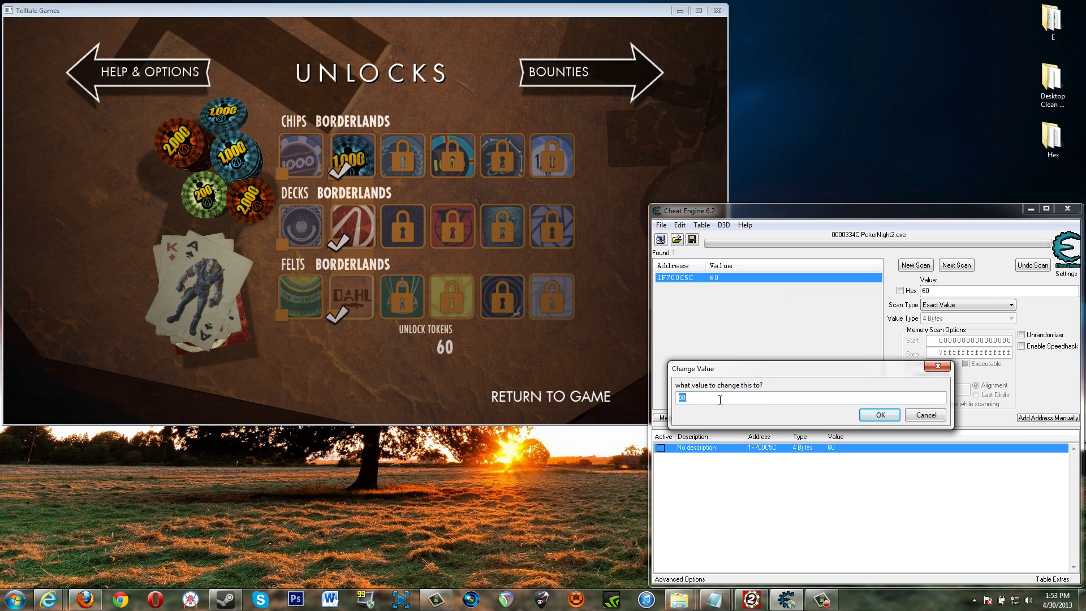
{"action": "type", "text": "200"}
{"action": "left_click", "coordinate": [880, 415]}
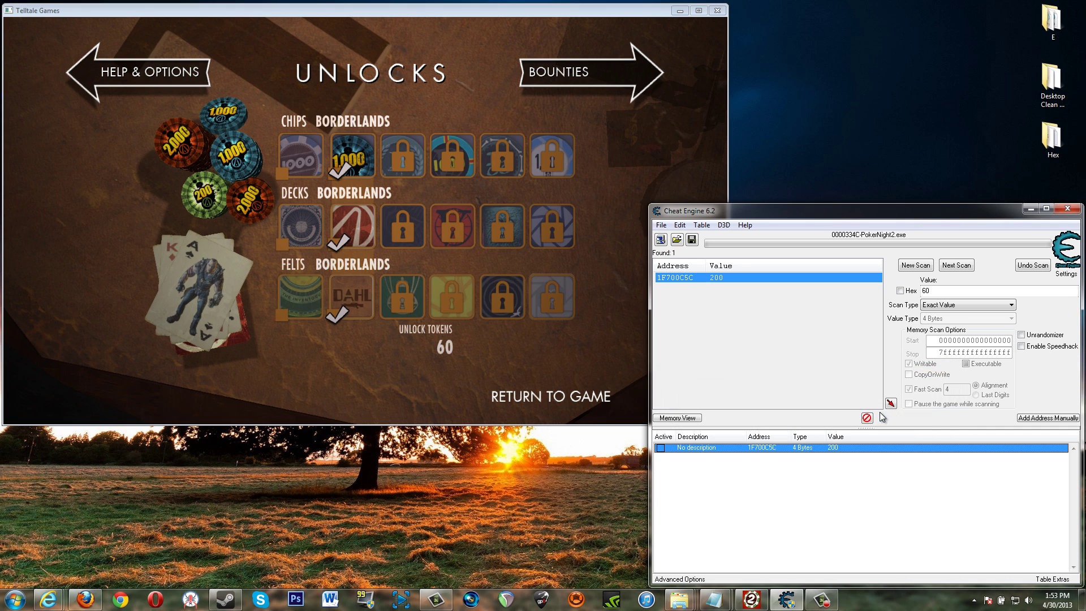
{"action": "left_click", "coordinate": [517, 371]}
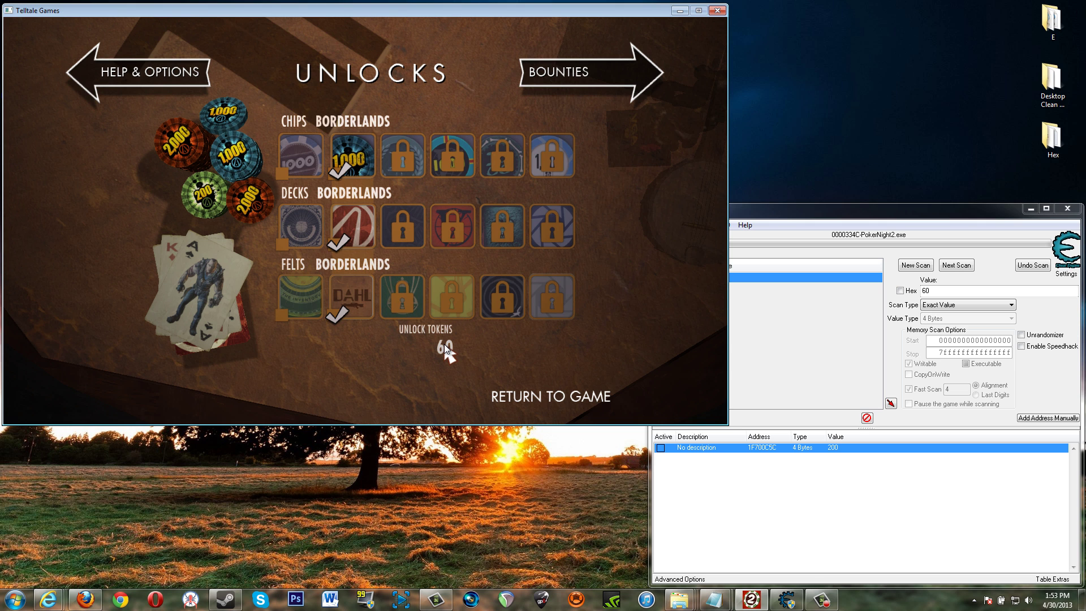
Step: Switch to Bounties and back to Unlocks so the game displays 200 tokens
{"action": "left_click", "coordinate": [576, 78]}
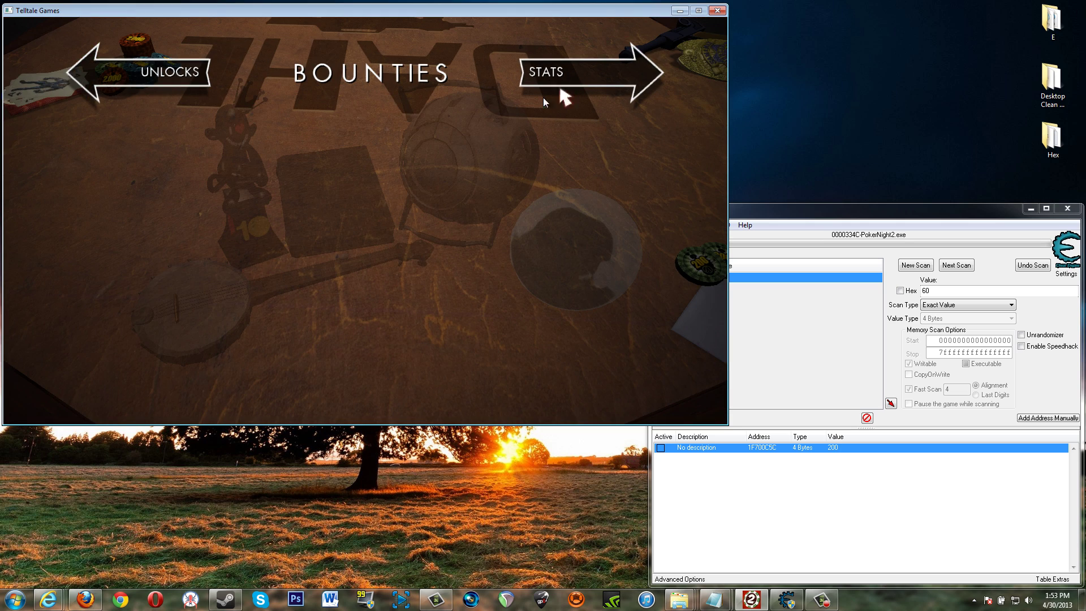
{"action": "left_click", "coordinate": [175, 73]}
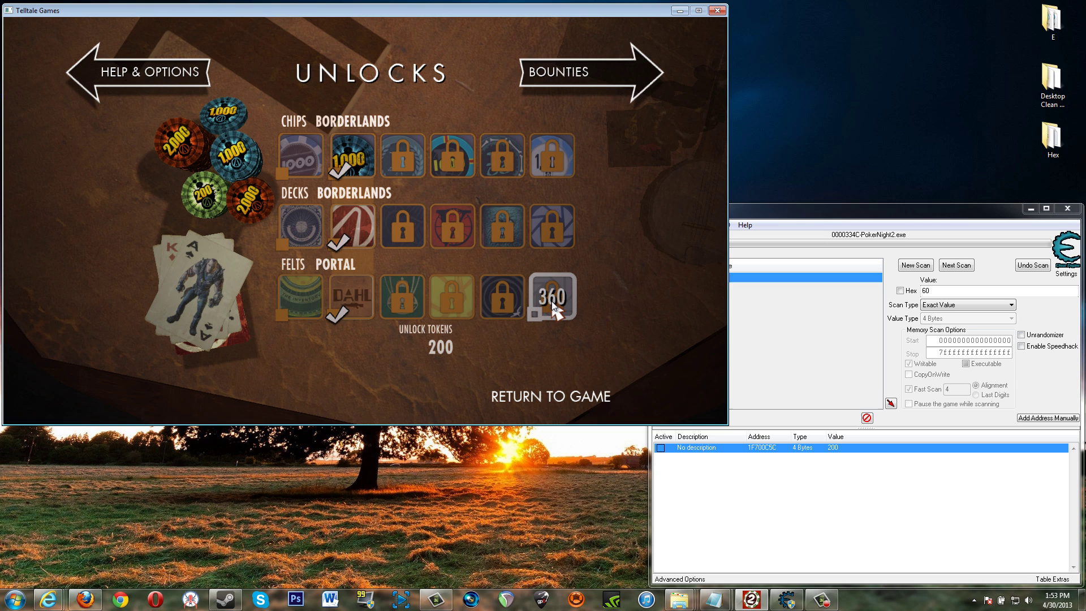
{"action": "left_click", "coordinate": [756, 500]}
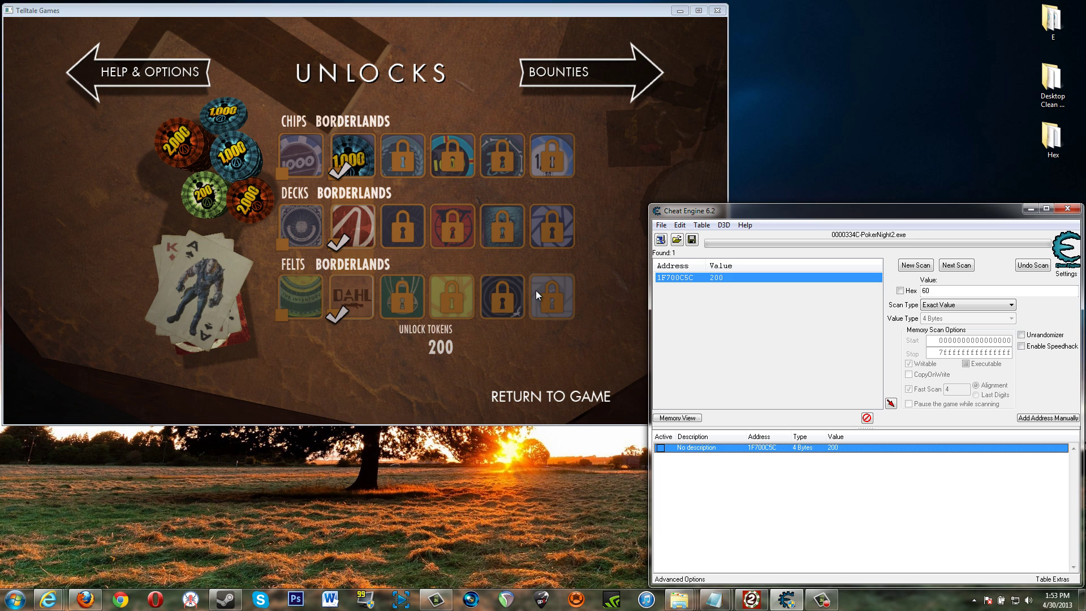
Step: Change the token entry's value to 360 and tick Active to freeze it
{"action": "double_click", "coordinate": [832, 447]}
{"action": "left_click_drag", "start_coordinate": [529, 291], "coordinate": [605, 328]}
{"action": "type", "text": "360"}
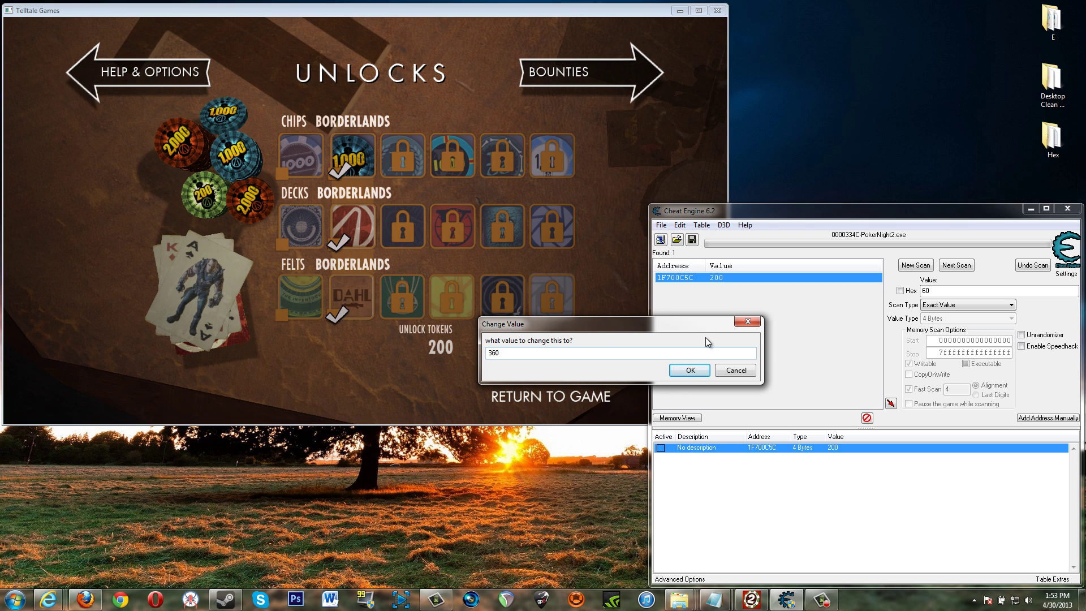
{"action": "left_click", "coordinate": [690, 370]}
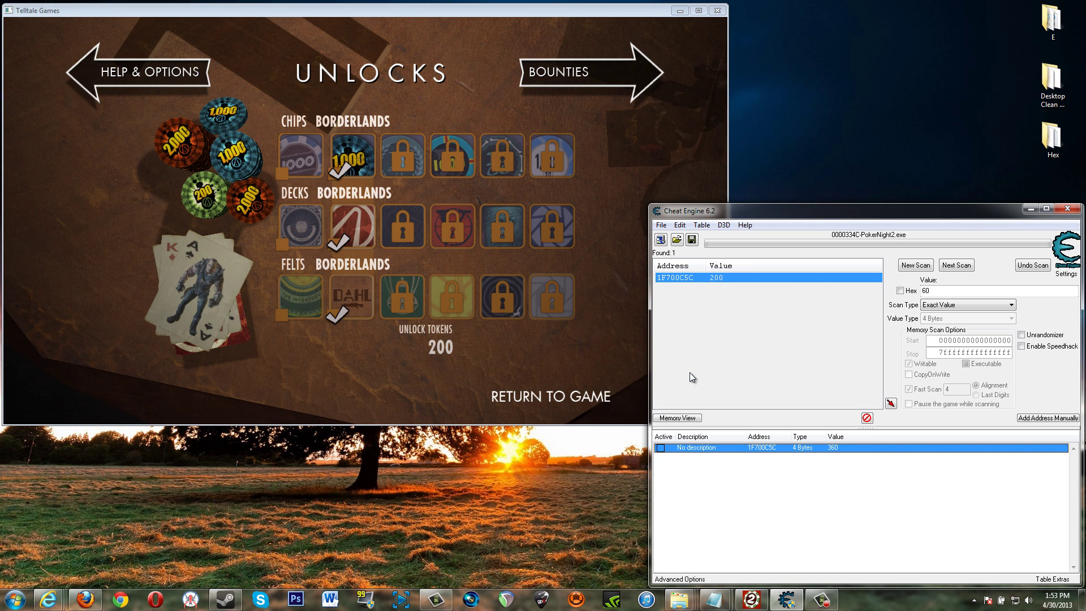
{"action": "left_click", "coordinate": [659, 447]}
Step: Reload Unlocks at 360 tokens and buy the Sam & Max felt (75), deck (50) and chips
{"action": "left_click", "coordinate": [573, 77]}
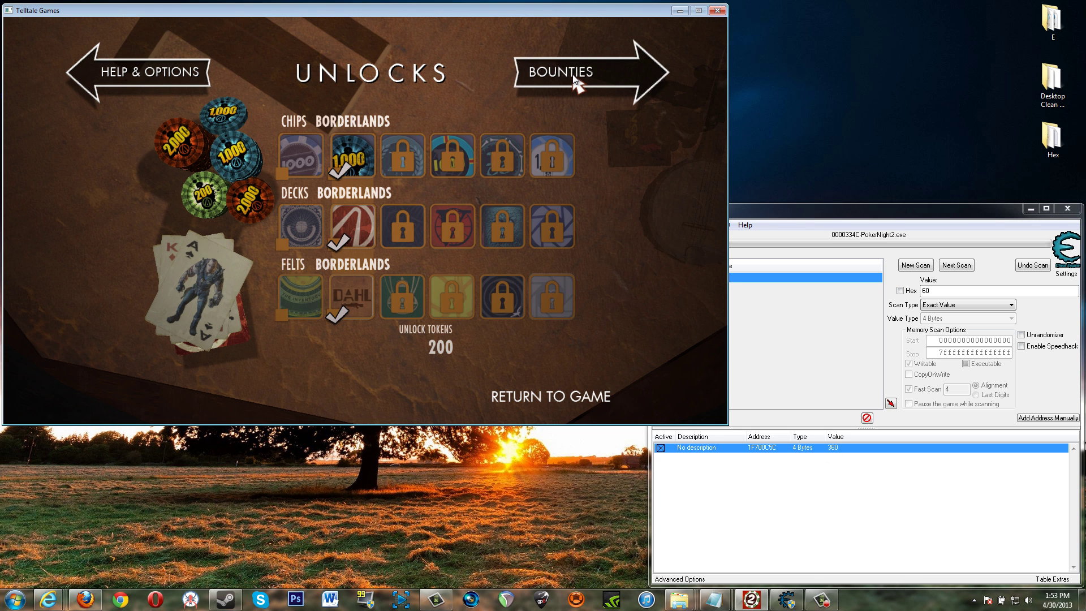
{"action": "left_click", "coordinate": [576, 82]}
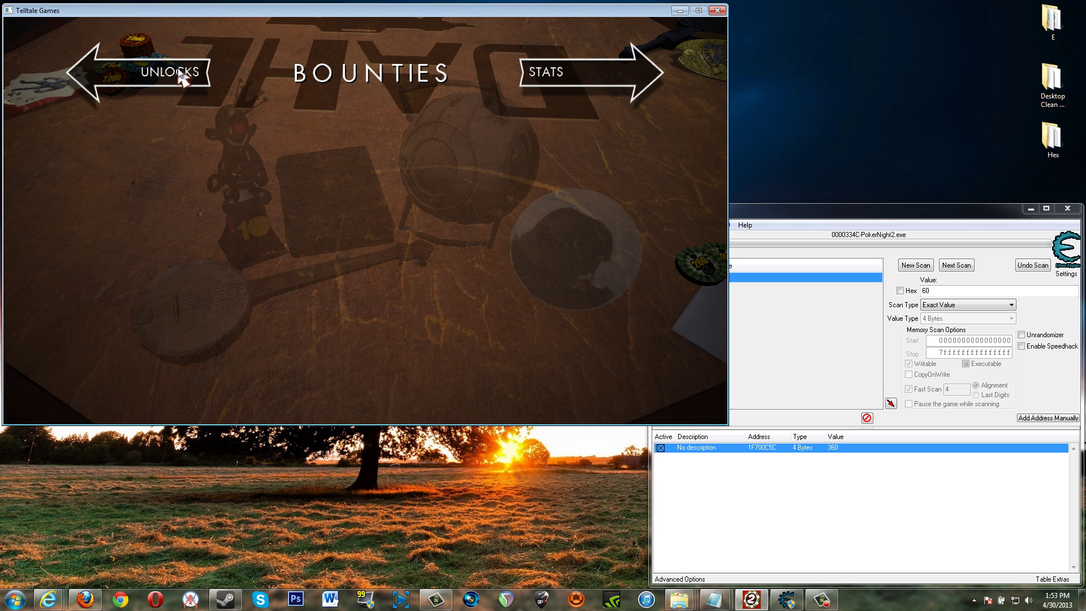
{"action": "left_click", "coordinate": [178, 68]}
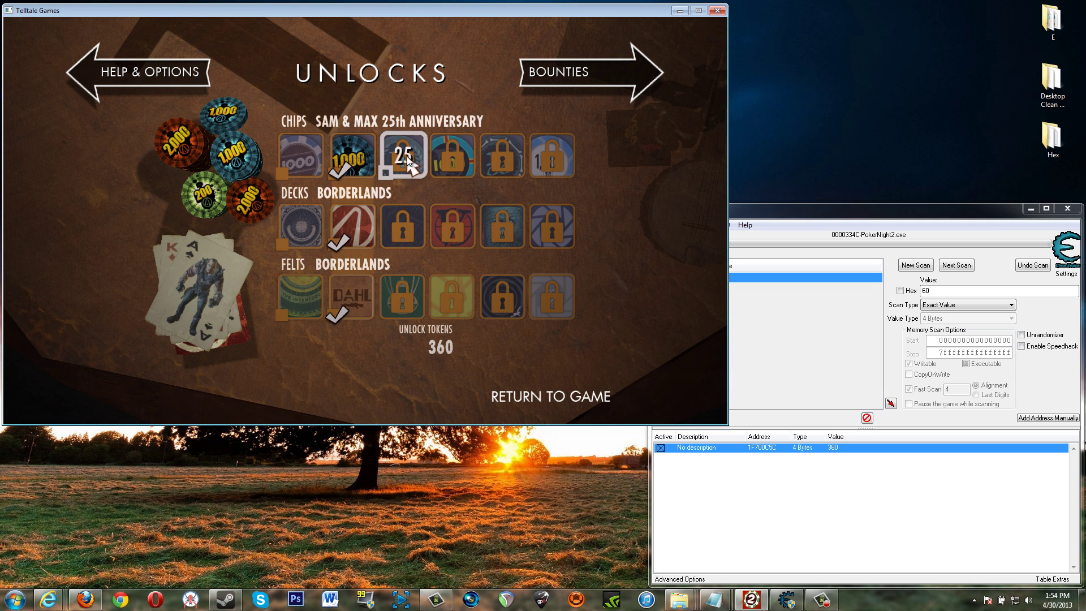
{"action": "left_click", "coordinate": [399, 307]}
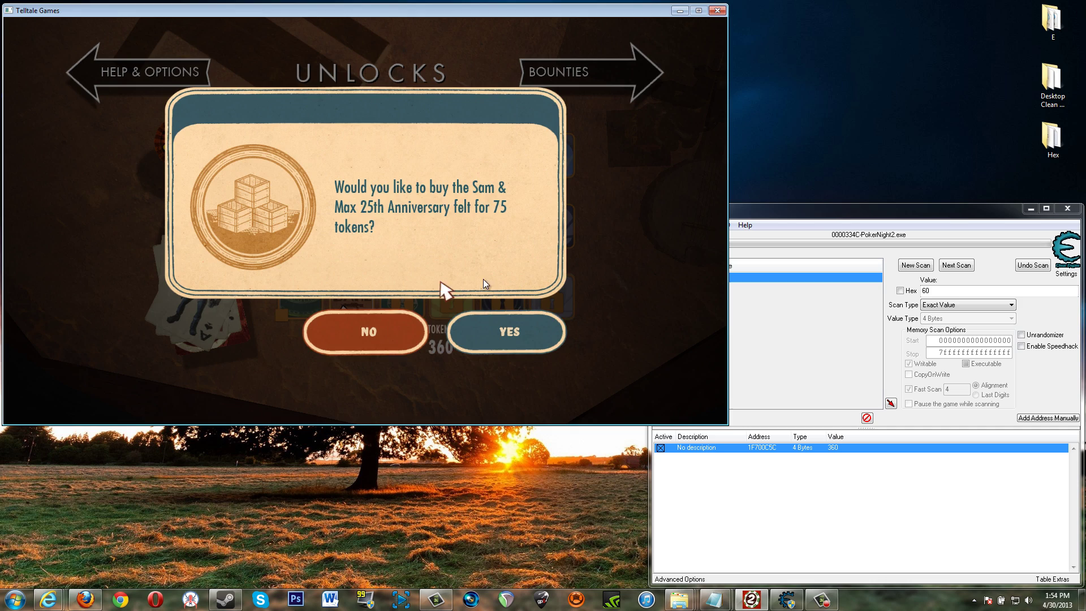
{"action": "left_click", "coordinate": [499, 333]}
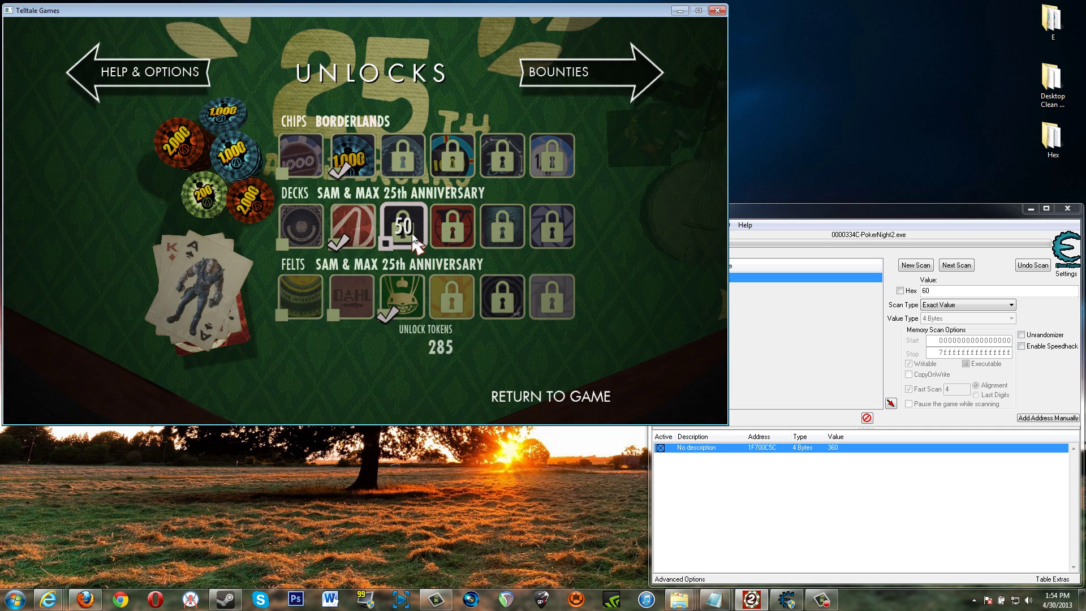
{"action": "left_click", "coordinate": [409, 226]}
{"action": "left_click", "coordinate": [506, 328]}
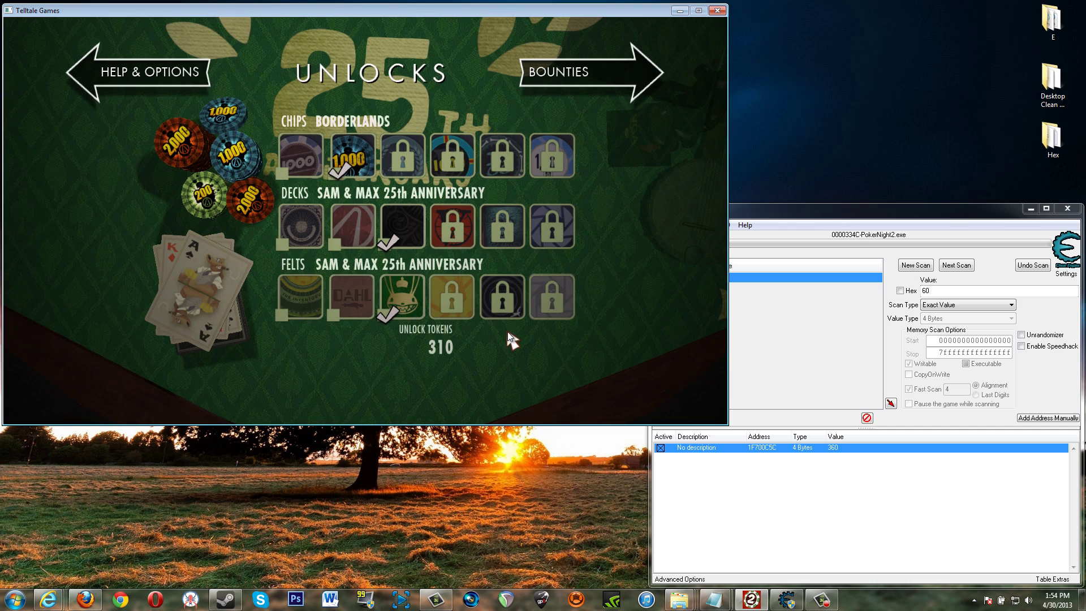
{"action": "left_click", "coordinate": [405, 145]}
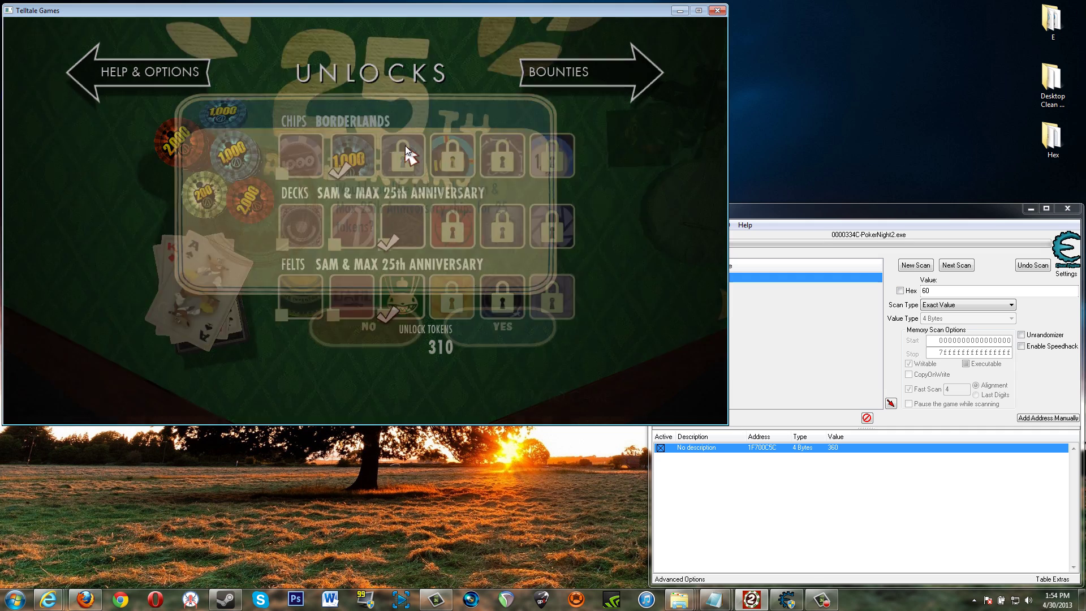
{"action": "left_click", "coordinate": [503, 323]}
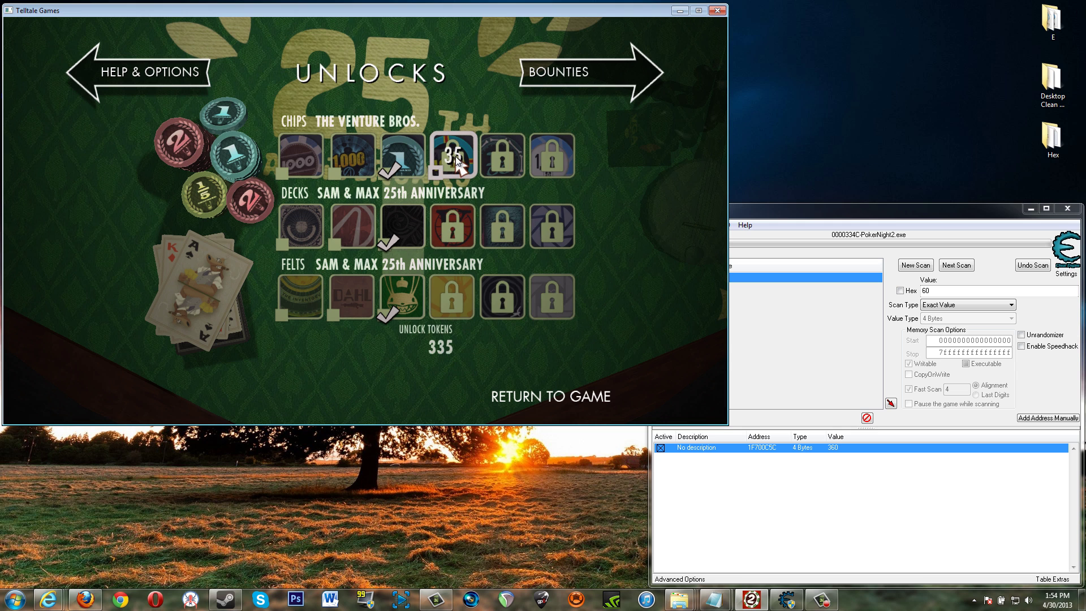
Step: Buy the Venture Bros. chips and 70-token deck, then select the Venture Bros. felt
{"action": "left_click", "coordinate": [456, 156]}
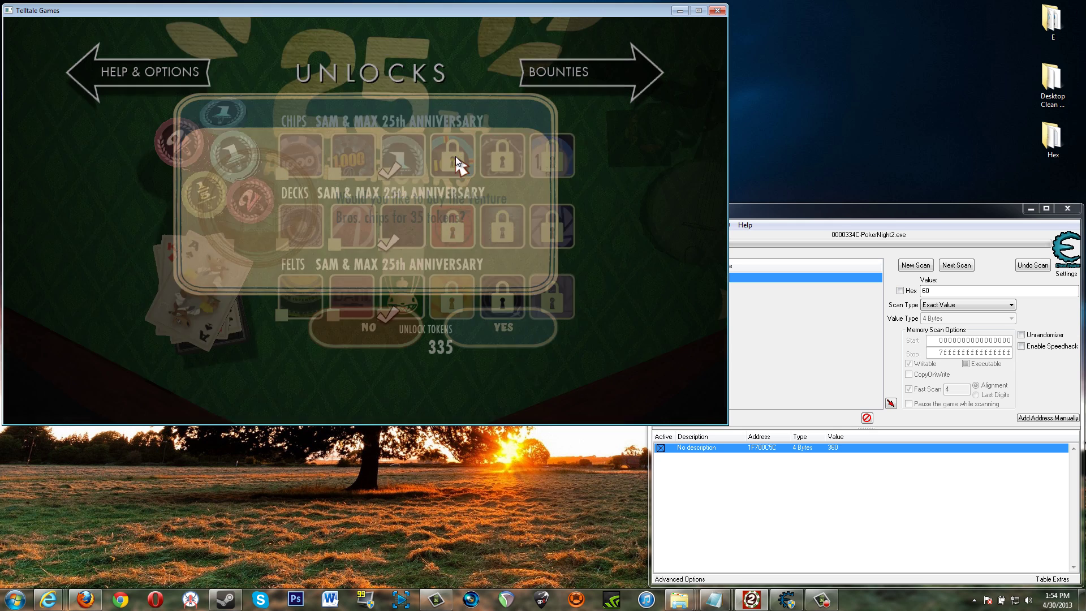
{"action": "left_click", "coordinate": [493, 333]}
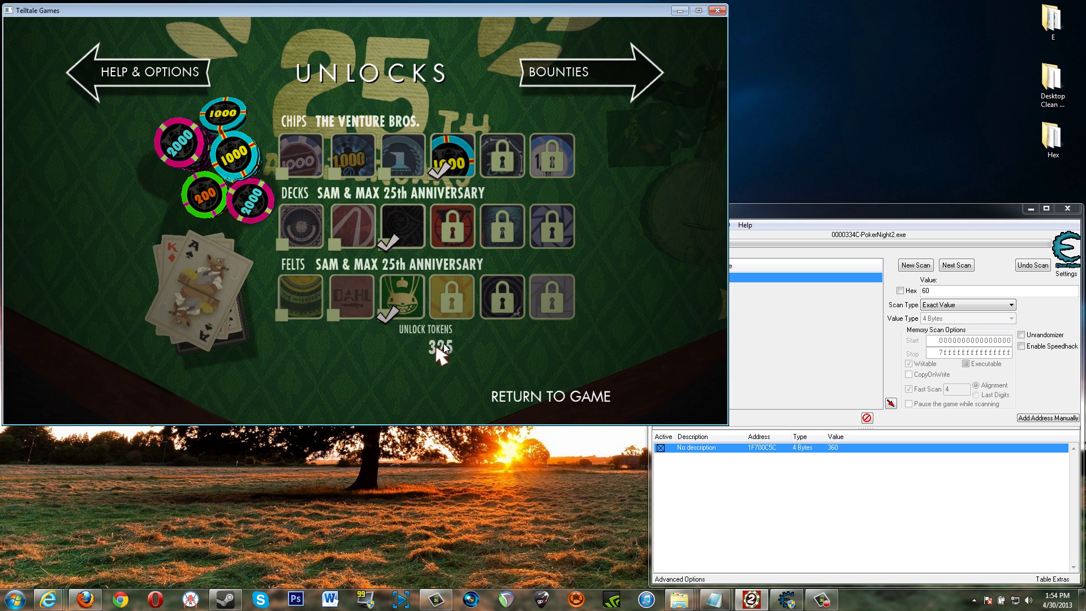
{"action": "left_click", "coordinate": [456, 218]}
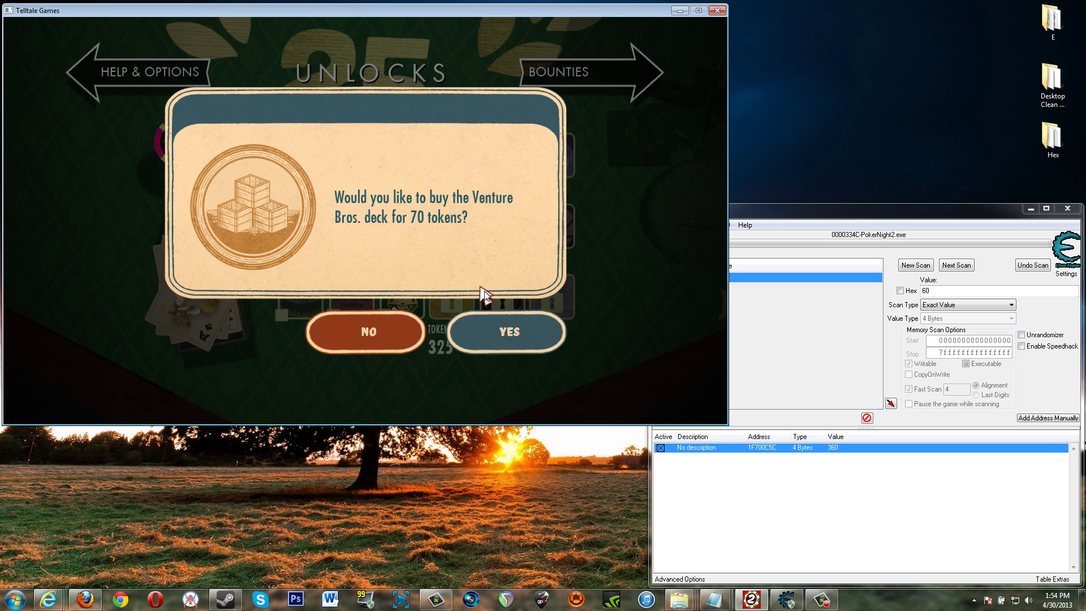
{"action": "left_click", "coordinate": [506, 322]}
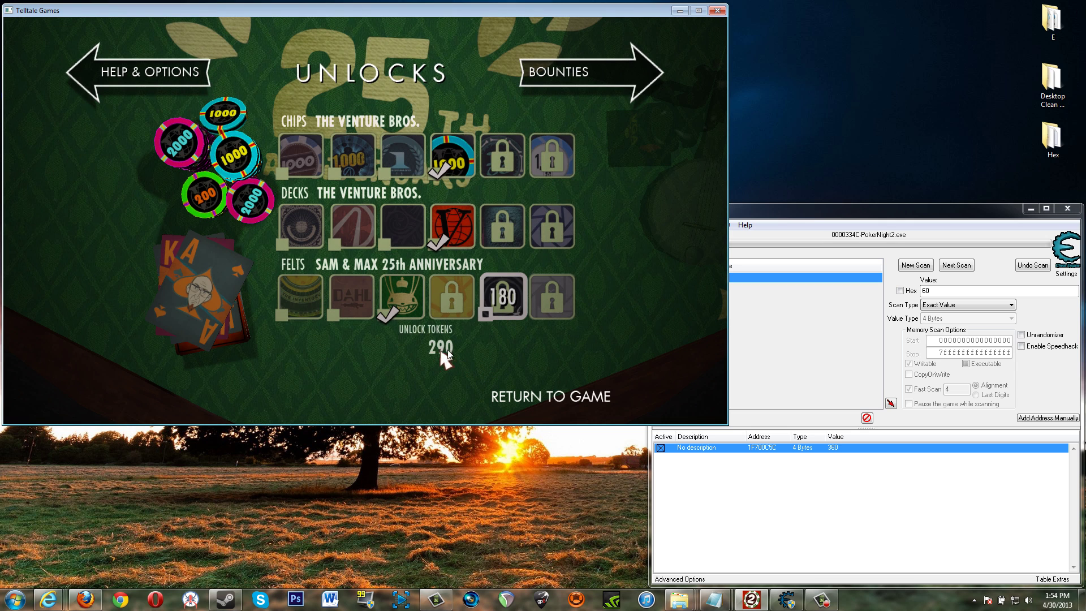
{"action": "left_click", "coordinate": [457, 295]}
Step: Confirm the Venture Bros. felt purchase and freeze the token entry in Cheat Engine
{"action": "left_click", "coordinate": [489, 320]}
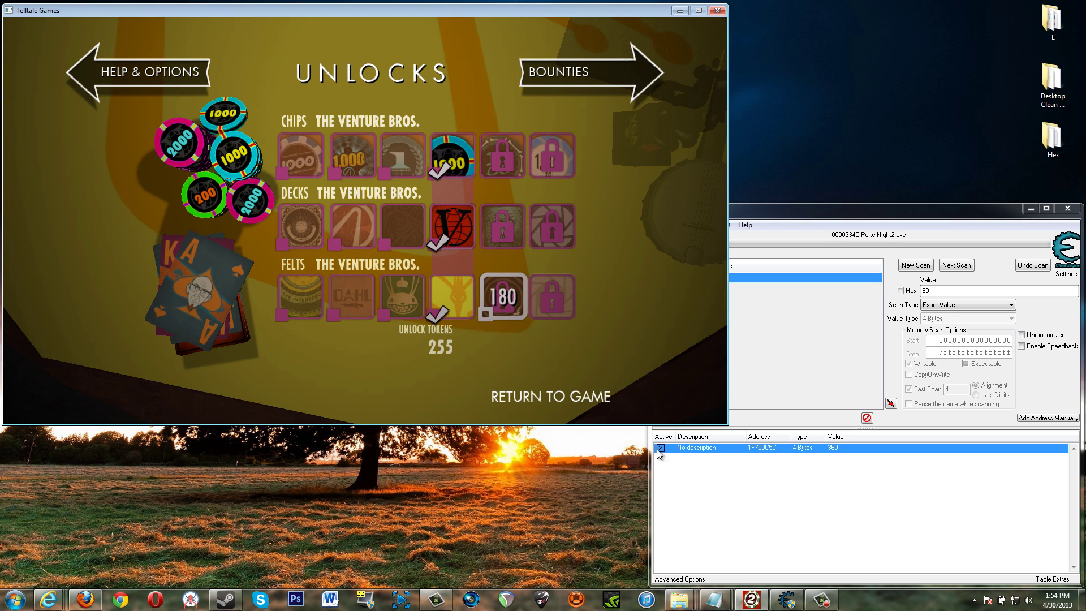
{"action": "left_click", "coordinate": [669, 463]}
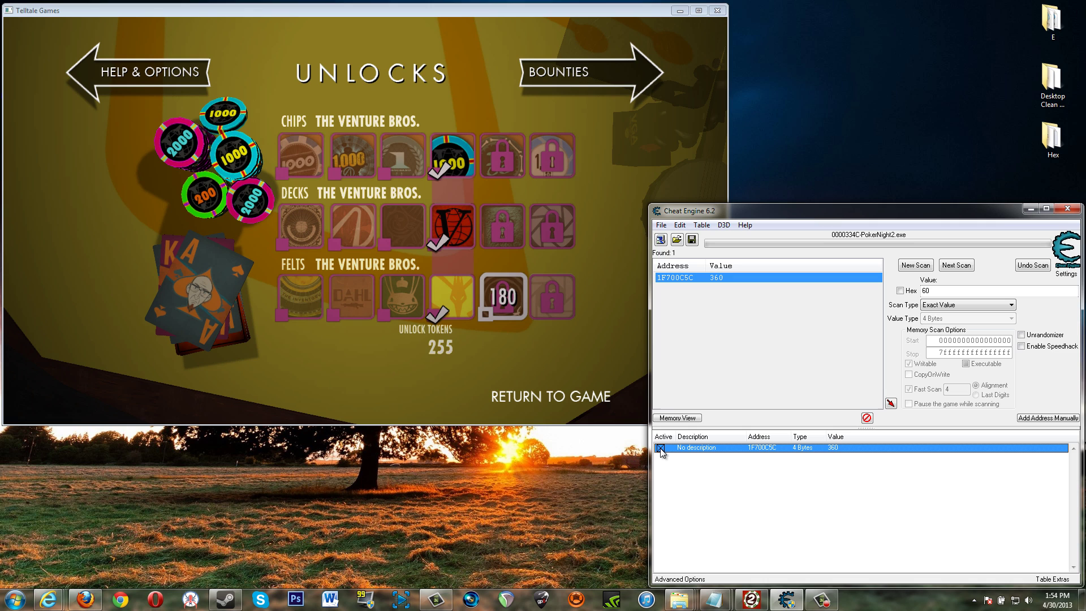
{"action": "left_click", "coordinate": [660, 447]}
{"action": "left_click", "coordinate": [484, 9]}
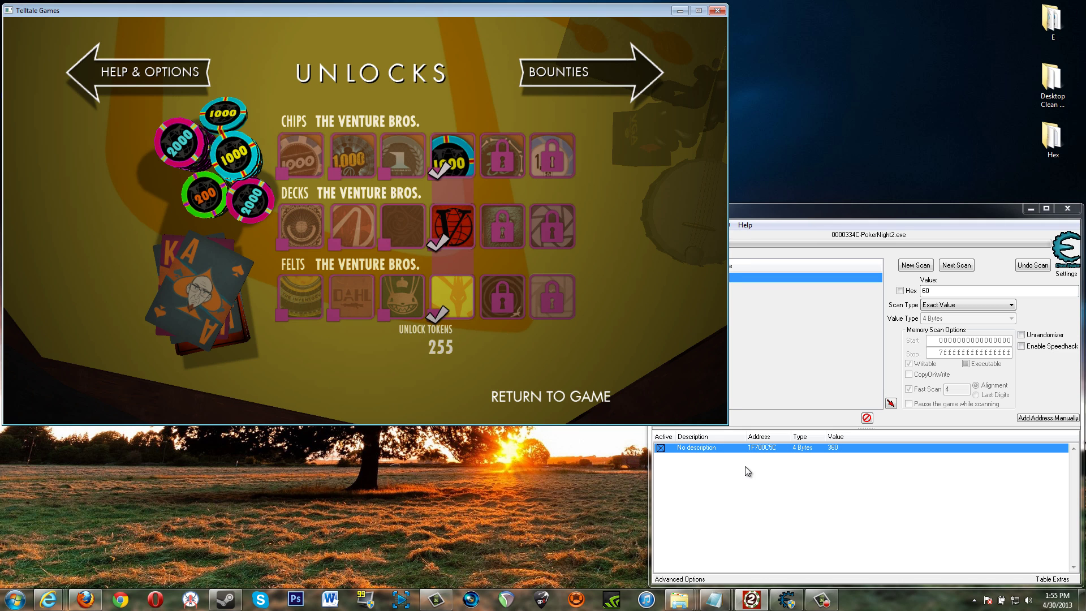
Step: Open the token value's Change Value prompt to check it, then cancel without changes
{"action": "left_click", "coordinate": [835, 452]}
{"action": "double_click", "coordinate": [834, 452]}
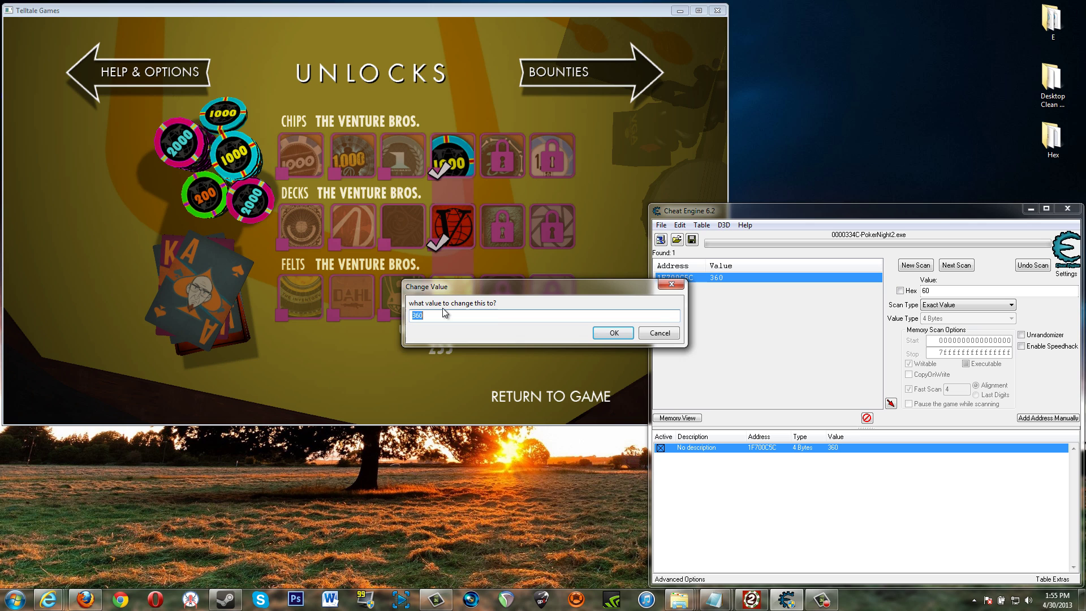
{"action": "left_click", "coordinate": [670, 334]}
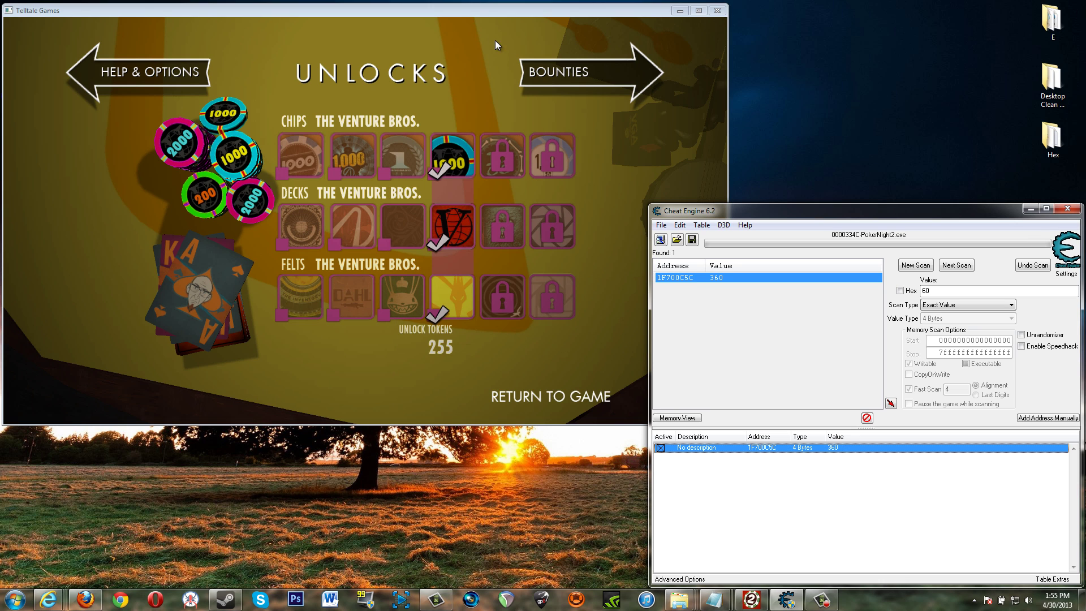
{"action": "left_click", "coordinate": [487, 15]}
Step: Buy the Army of Darkness chips (60 tokens), deck and felt
{"action": "left_click", "coordinate": [503, 156]}
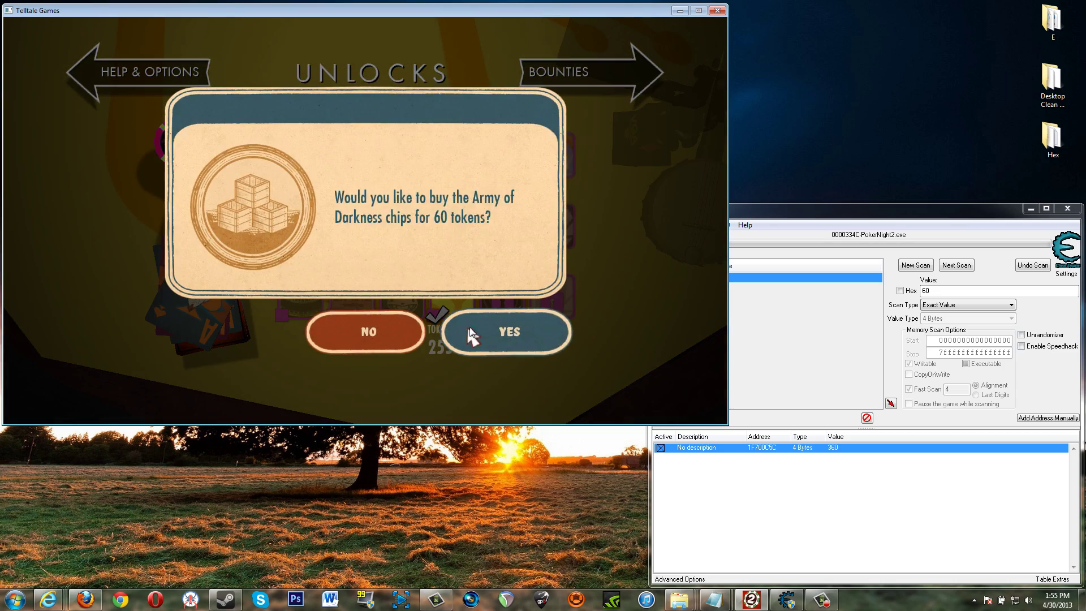
{"action": "left_click", "coordinate": [471, 336]}
{"action": "left_click", "coordinate": [489, 232]}
{"action": "left_click", "coordinate": [508, 309]}
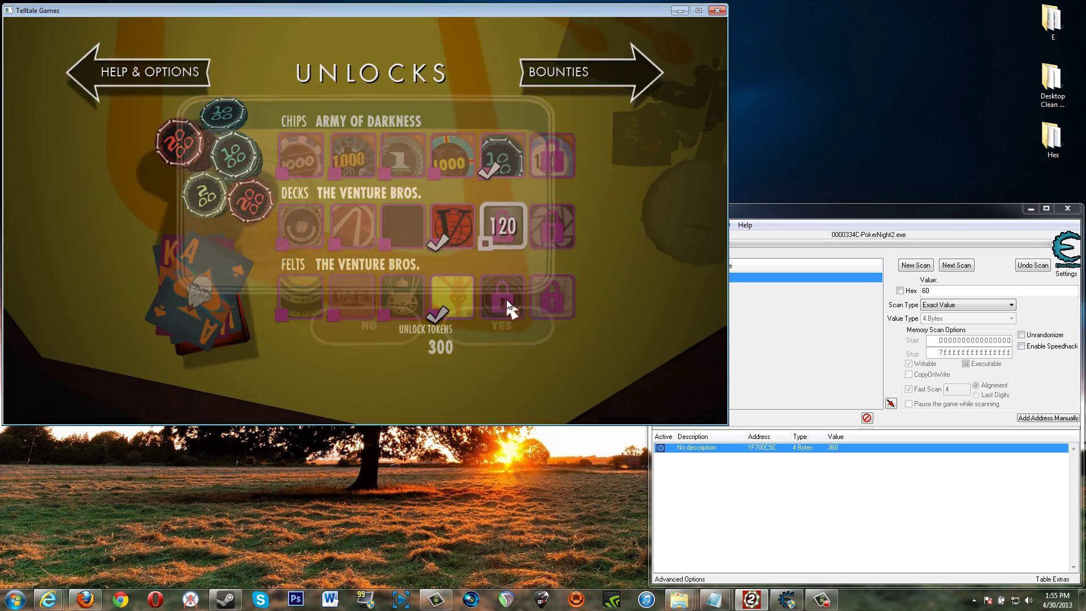
{"action": "left_click", "coordinate": [507, 298]}
{"action": "left_click", "coordinate": [526, 334]}
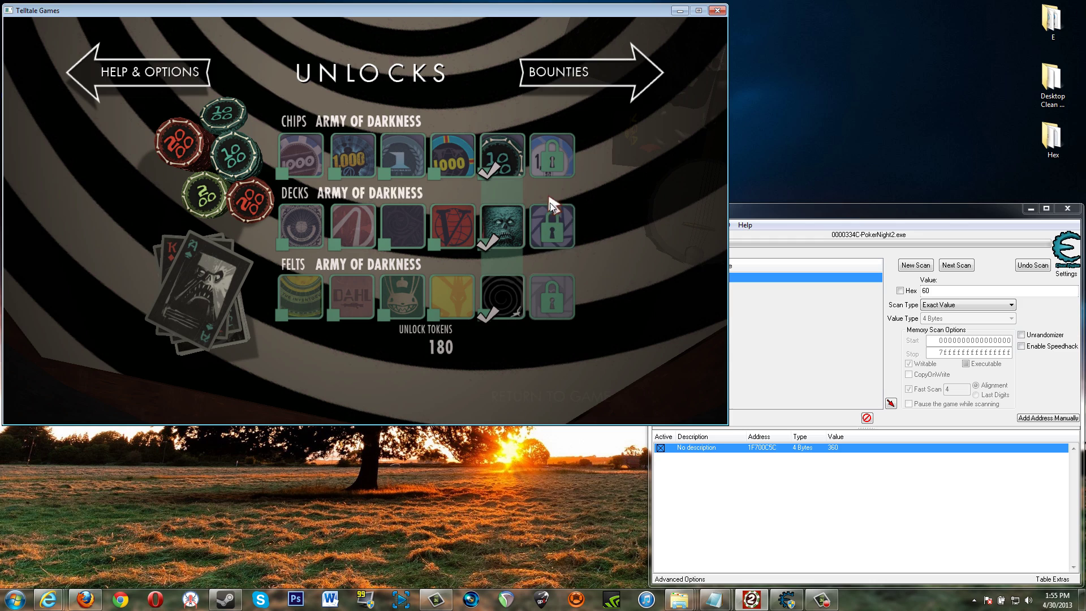
Step: Buy the Portal chips, deck and felt, leaving 0 unlock tokens
{"action": "left_click", "coordinate": [558, 161]}
{"action": "left_click", "coordinate": [506, 327]}
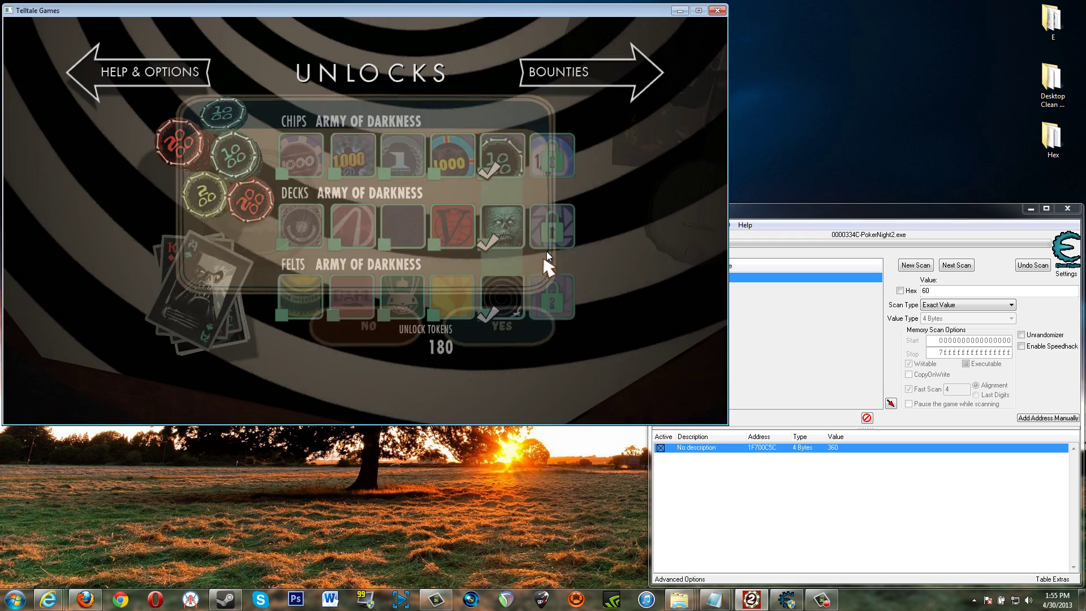
{"action": "left_click", "coordinate": [554, 218]}
{"action": "left_click", "coordinate": [515, 320]}
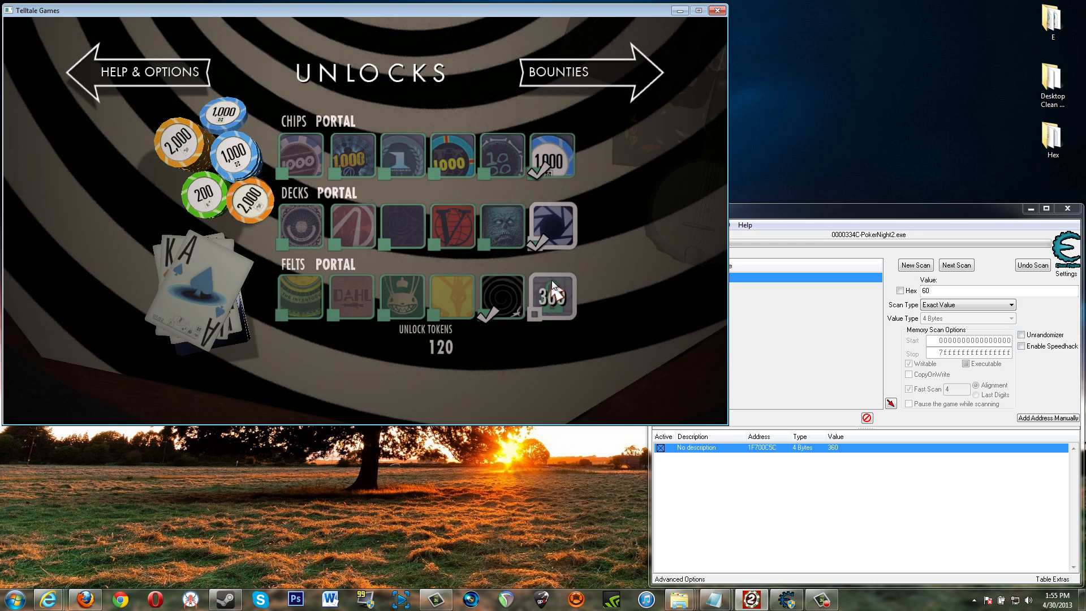
{"action": "left_click", "coordinate": [552, 280]}
{"action": "left_click", "coordinate": [526, 328]}
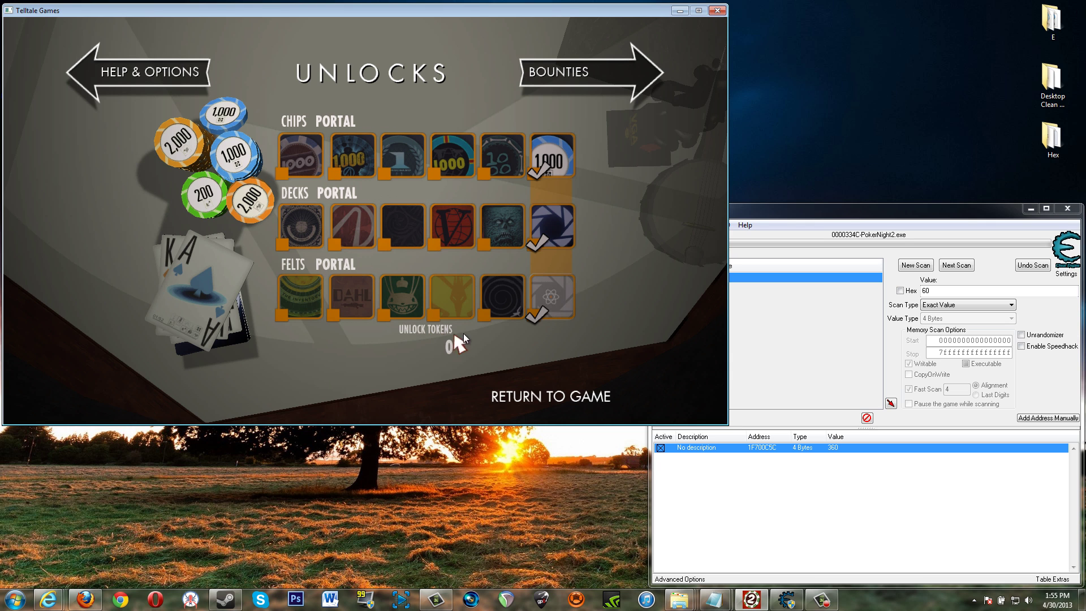
Step: Switch to Bounties and back to Unlocks to refresh the 360-token balance, checking Cheat Engine before returning to the game
{"action": "left_click", "coordinate": [595, 79]}
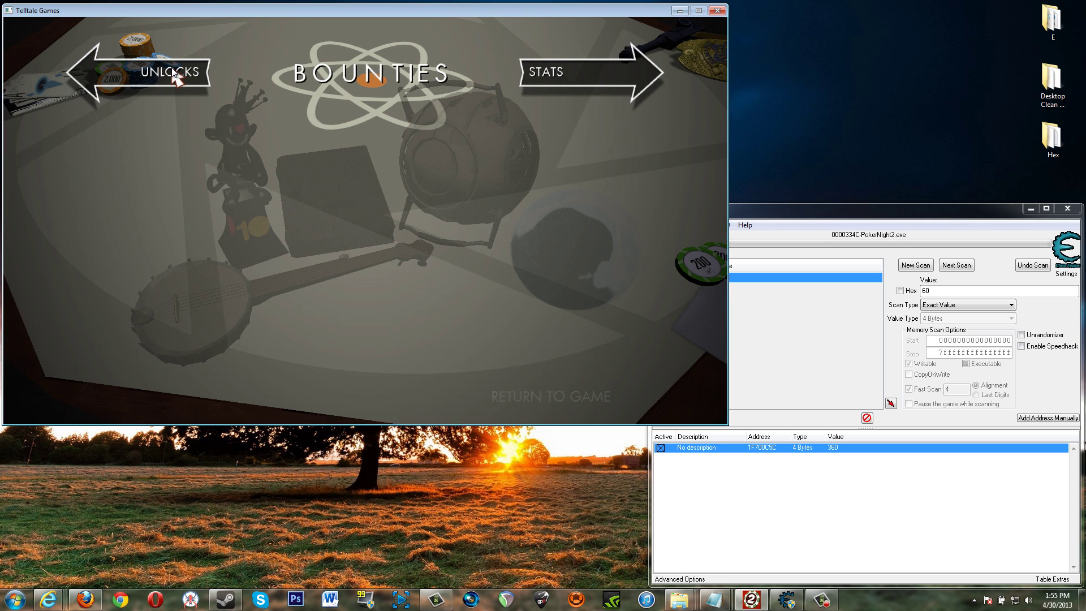
{"action": "left_click", "coordinate": [171, 71]}
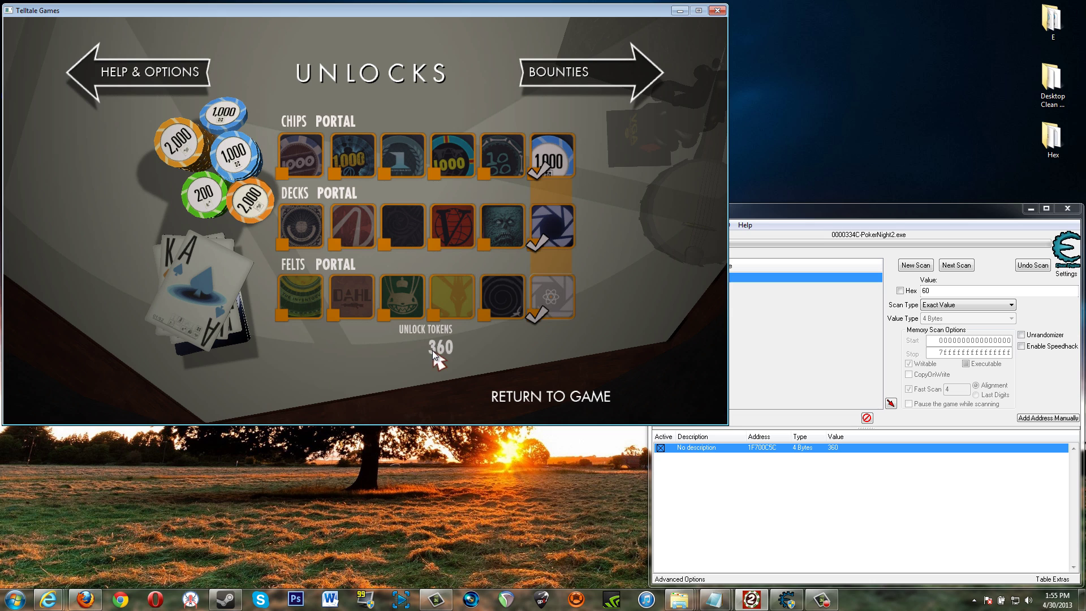
{"action": "left_click", "coordinate": [735, 501]}
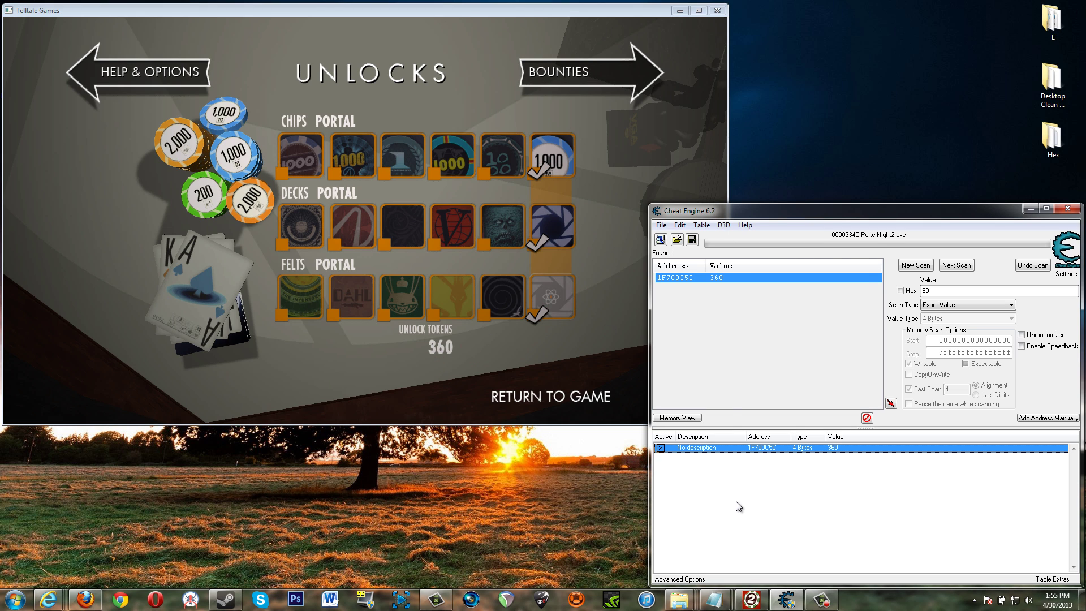
{"action": "left_click", "coordinate": [552, 163]}
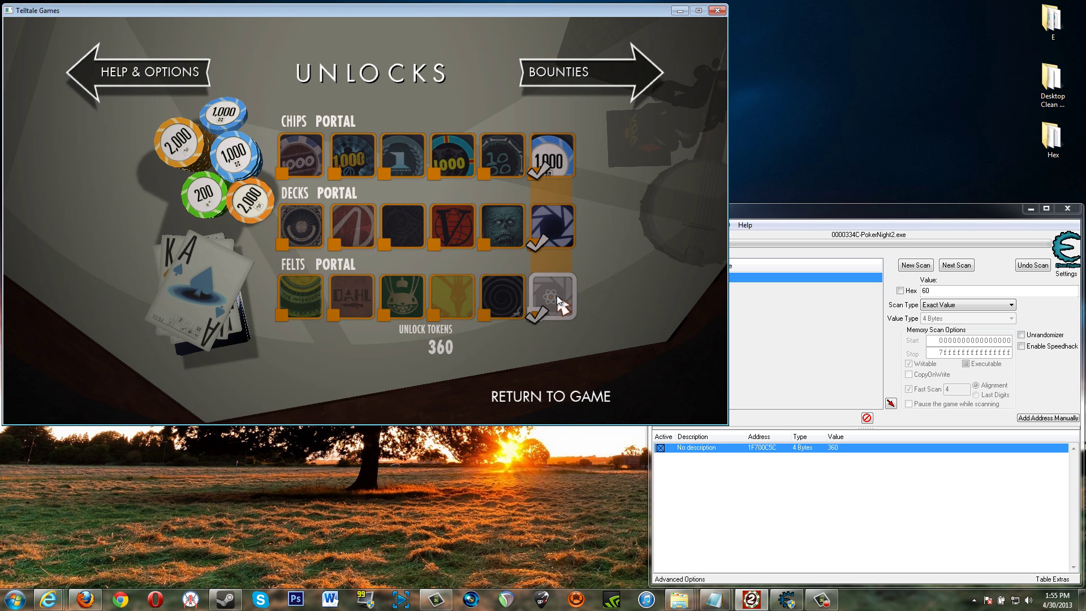